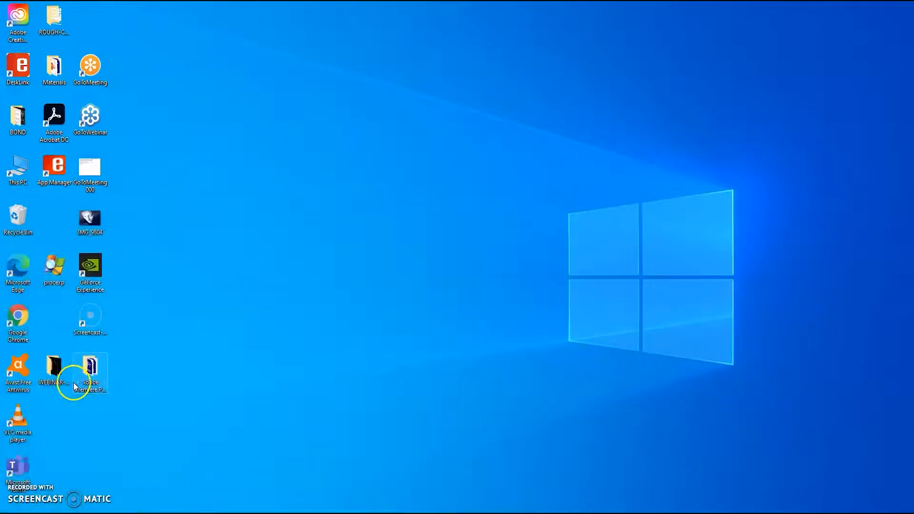
click(348, 292)
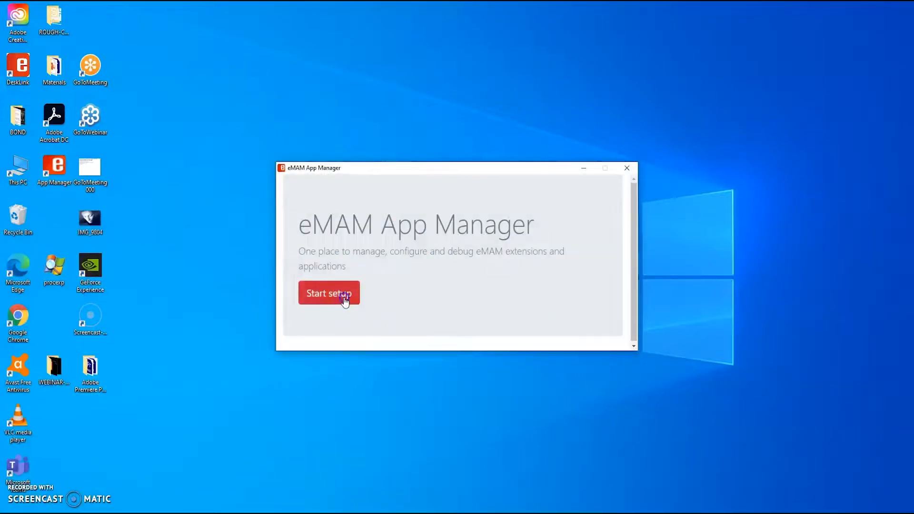
click(357, 217)
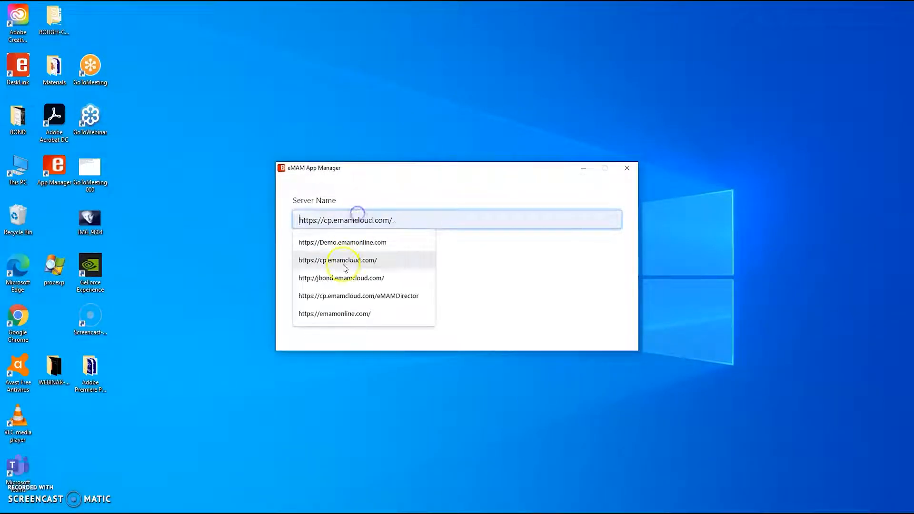
click(340, 311)
click(338, 268)
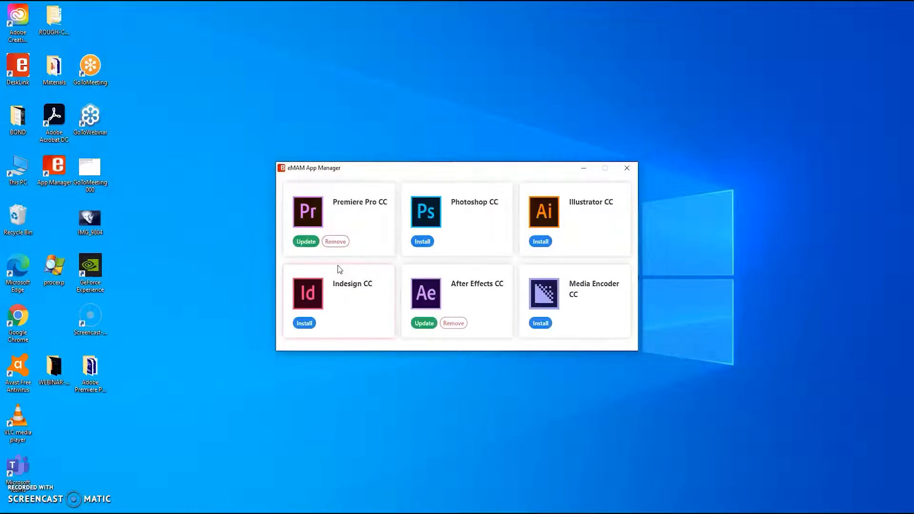
click(431, 242)
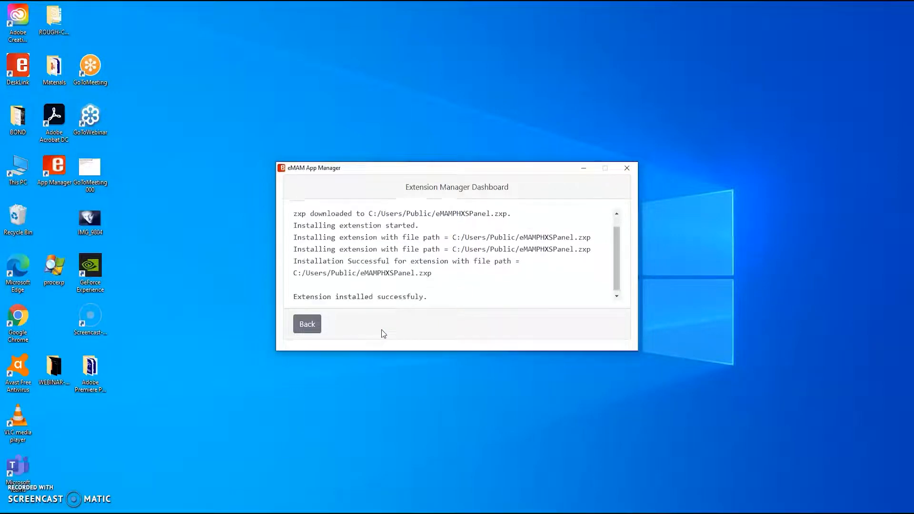
click(309, 325)
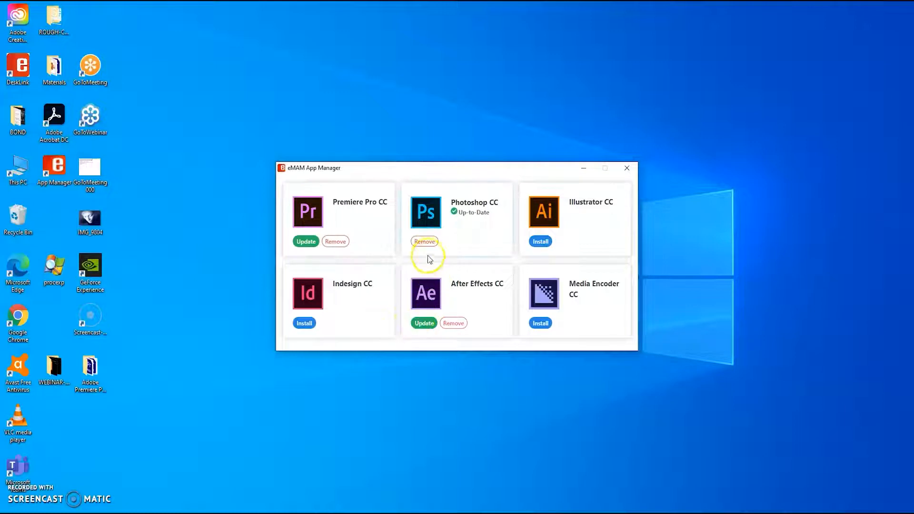
Launch Adobe Photoshop 2020.
click(11, 512)
scroll(46, 432, down, 3)
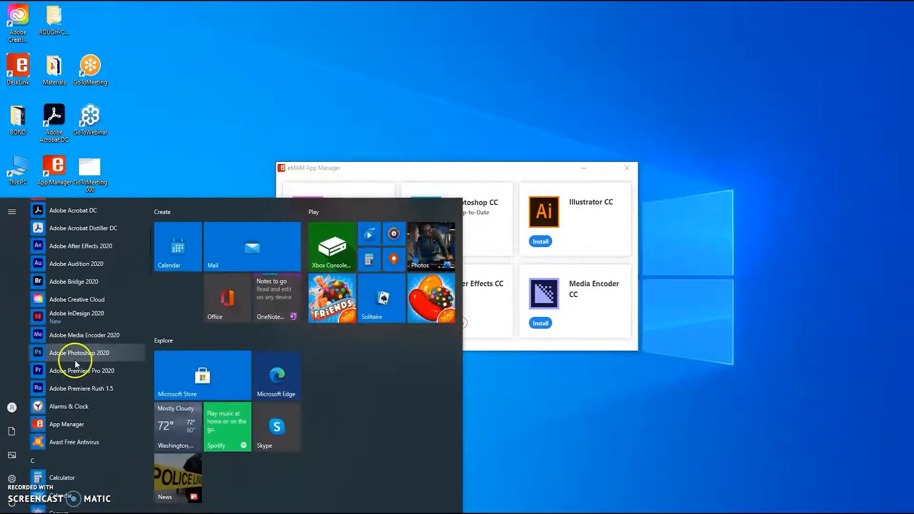
click(73, 371)
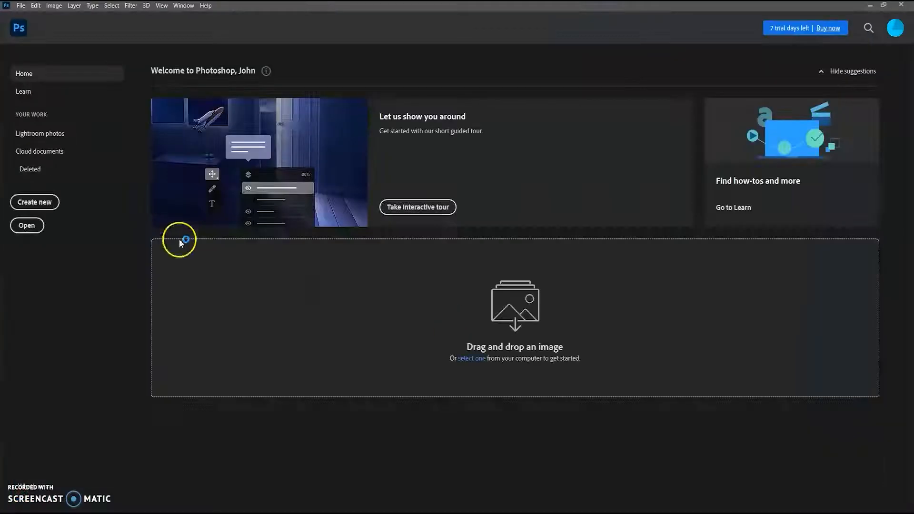
Create a new document named DEMO-PROJECT at the default Photoshop size.
click(34, 202)
click(625, 162)
text(DEMO-PROJECT)
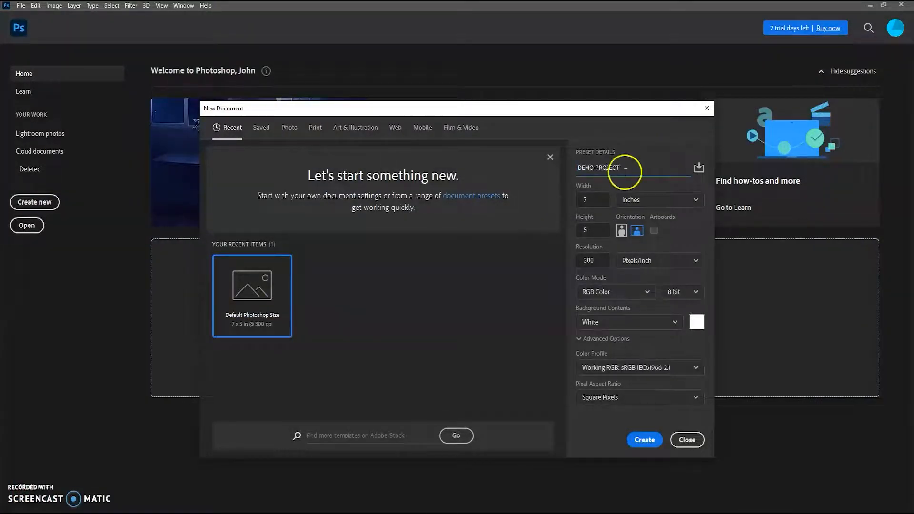
click(645, 439)
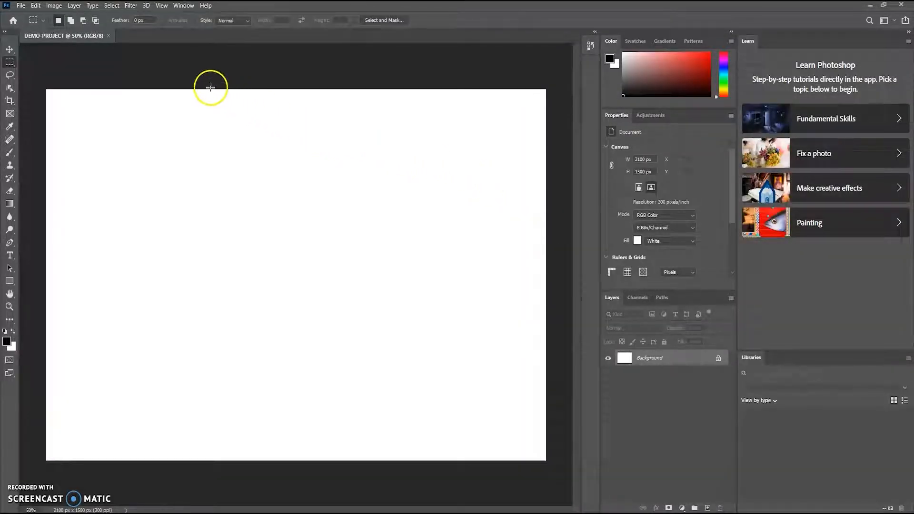
Open the eMAM extension in Photoshop.
click(185, 7)
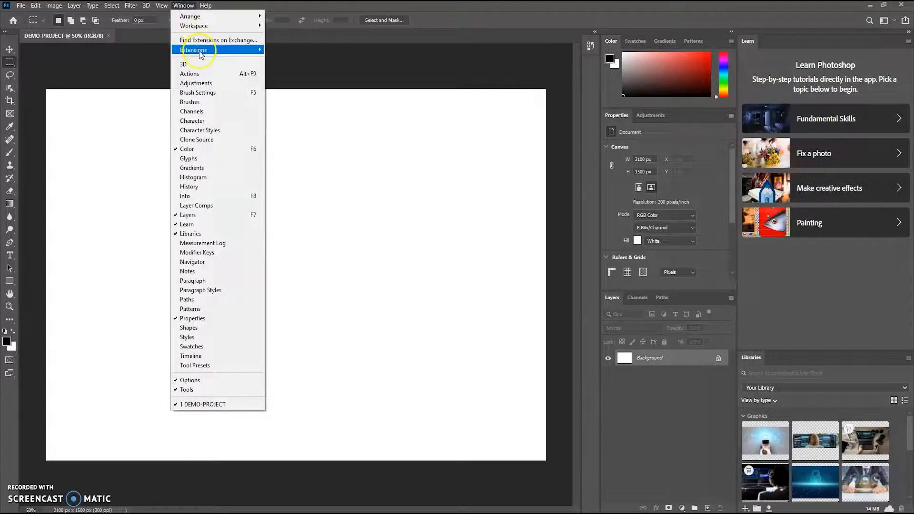
mouse_move(252, 51)
click(284, 59)
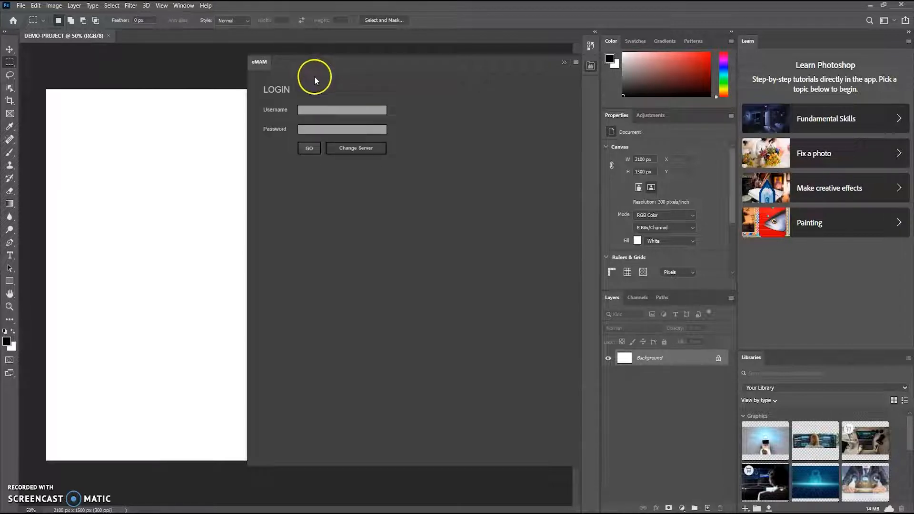
click(336, 149)
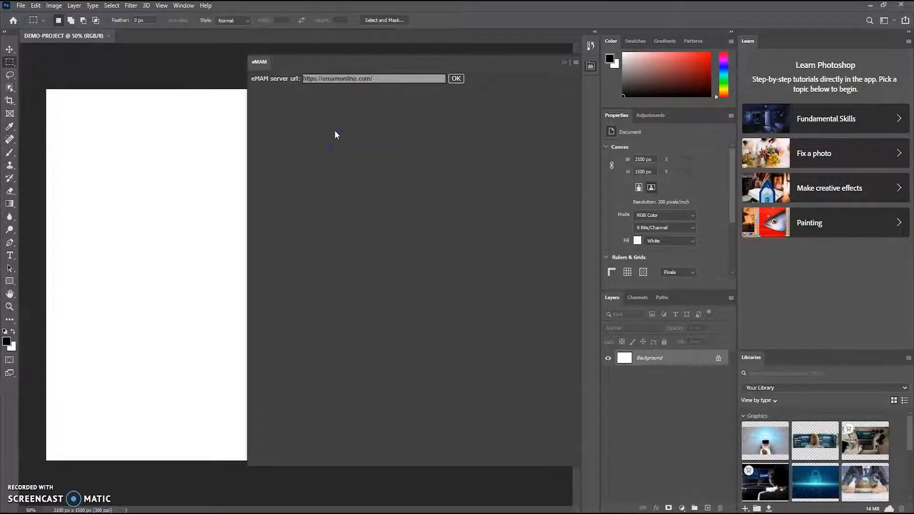
click(340, 78)
click(390, 79)
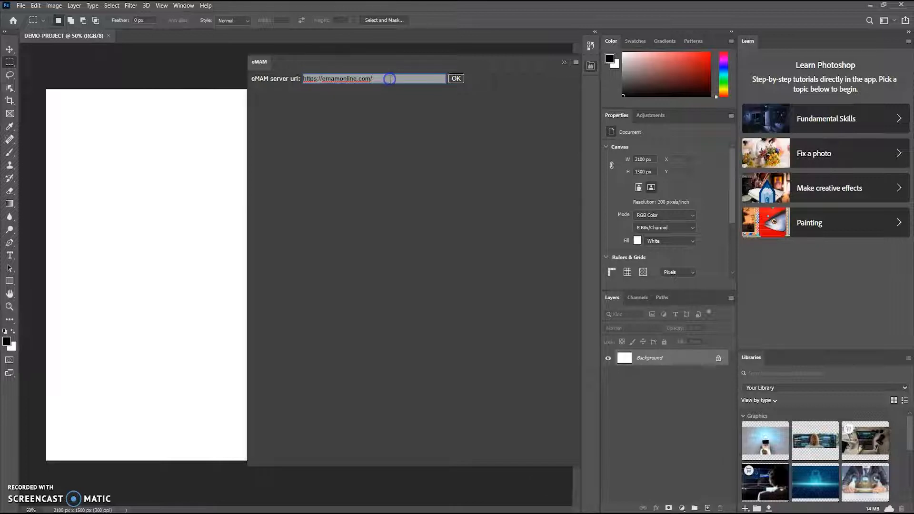
click(455, 79)
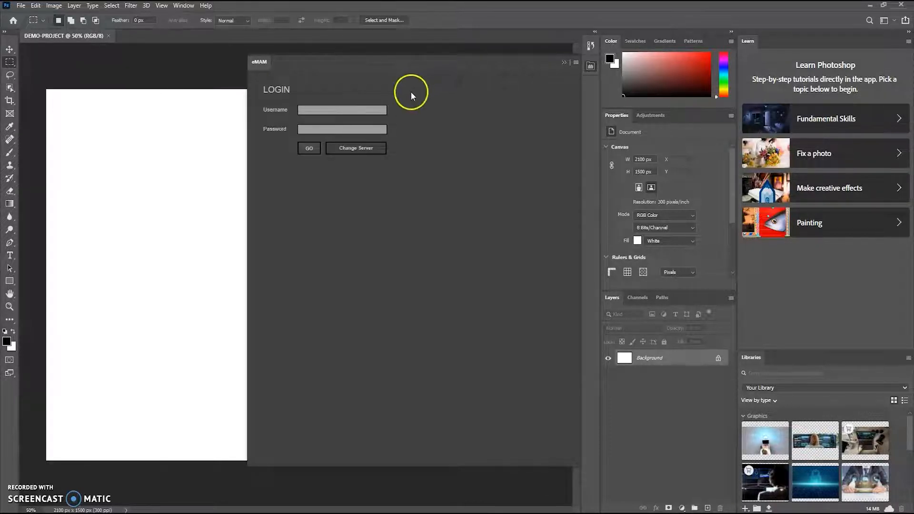
Log in to eMAM with the account's e-mail username and password.
click(373, 107)
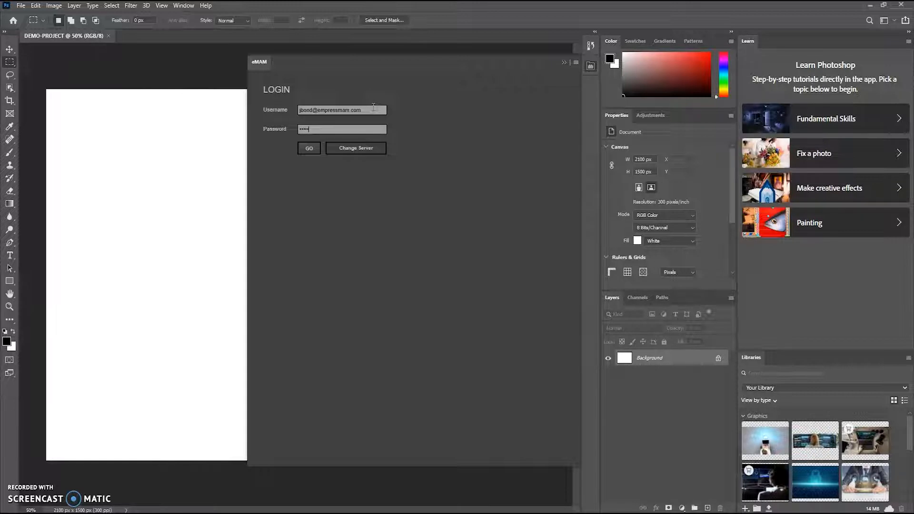
click(309, 149)
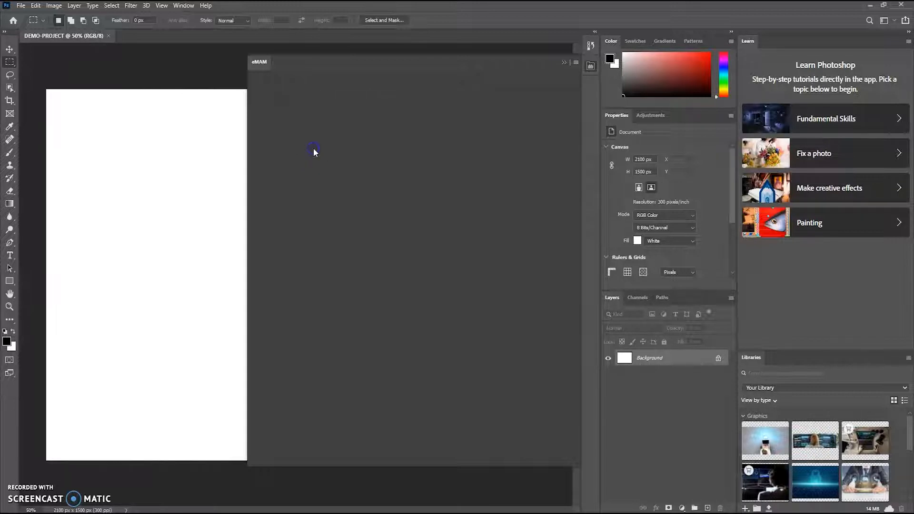
click(332, 179)
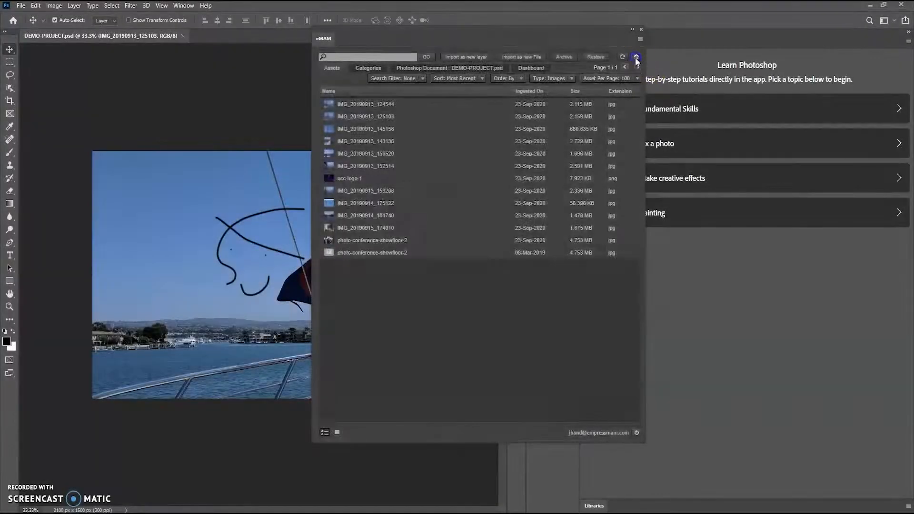
Set the storage profile in the eMAM settings to eMAMliveFolders2.
click(636, 58)
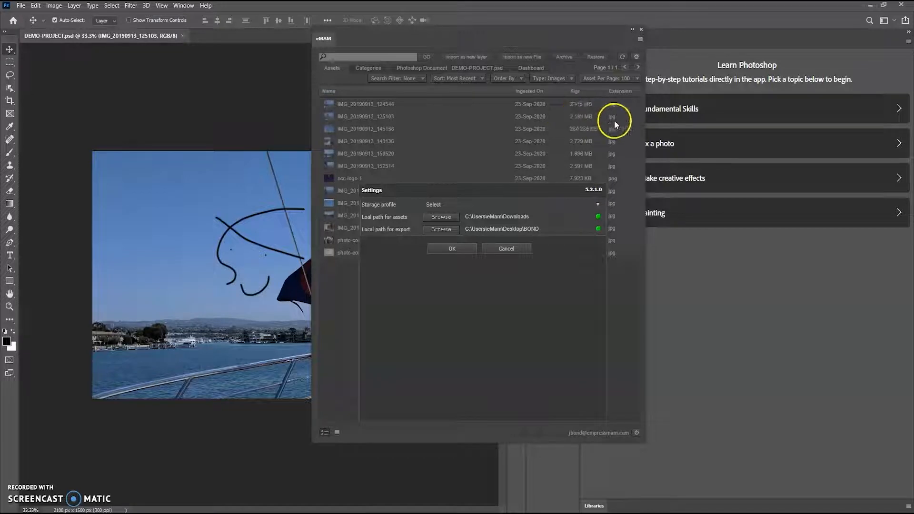
click(597, 206)
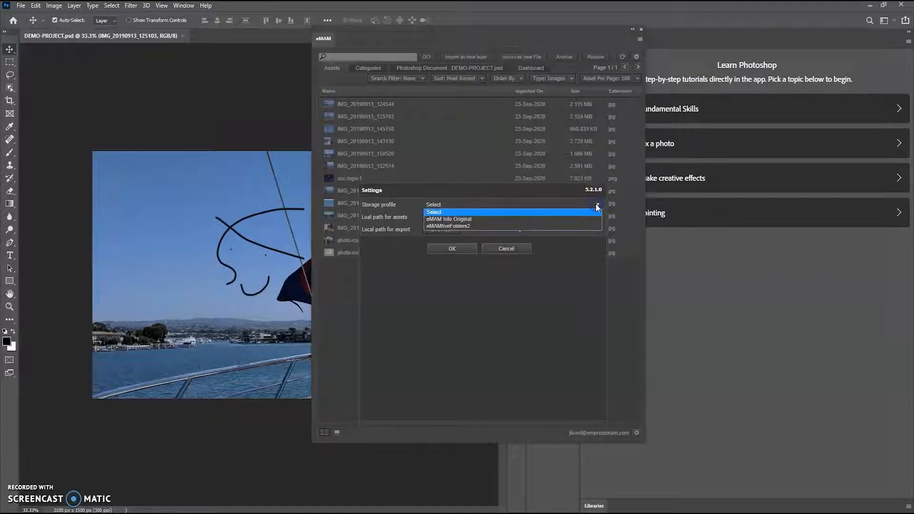
click(565, 227)
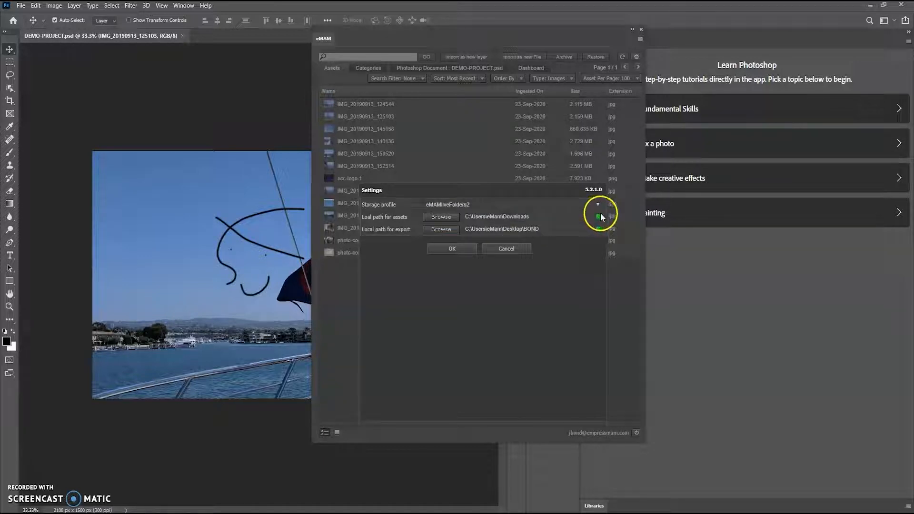
Set the eMAM local path for assets to the Downloads folder.
click(442, 217)
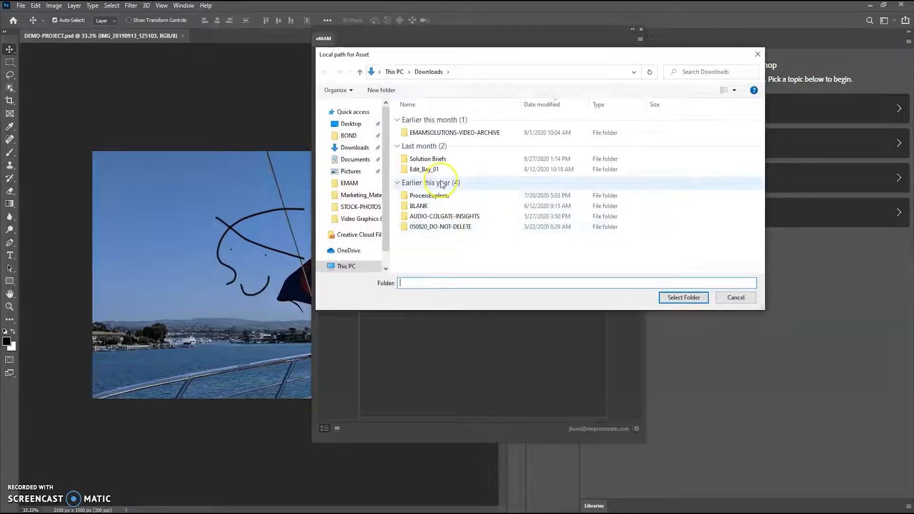
click(358, 148)
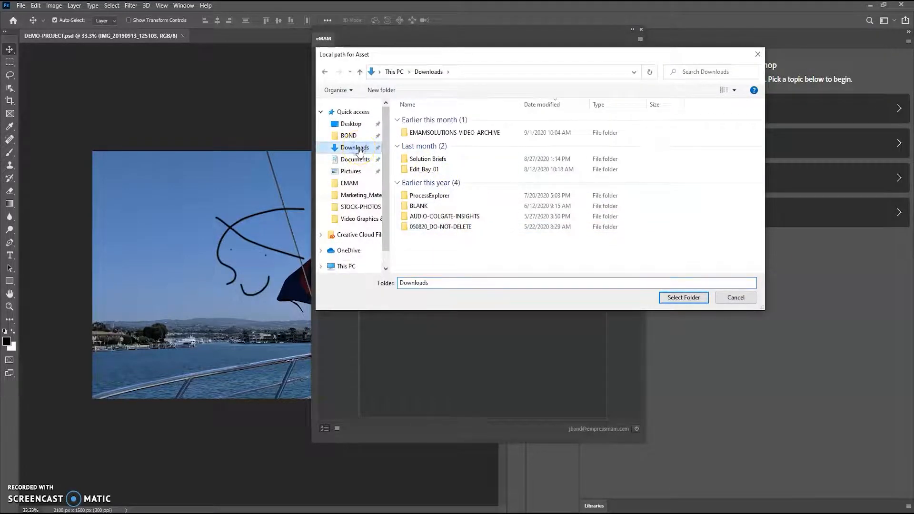
click(666, 297)
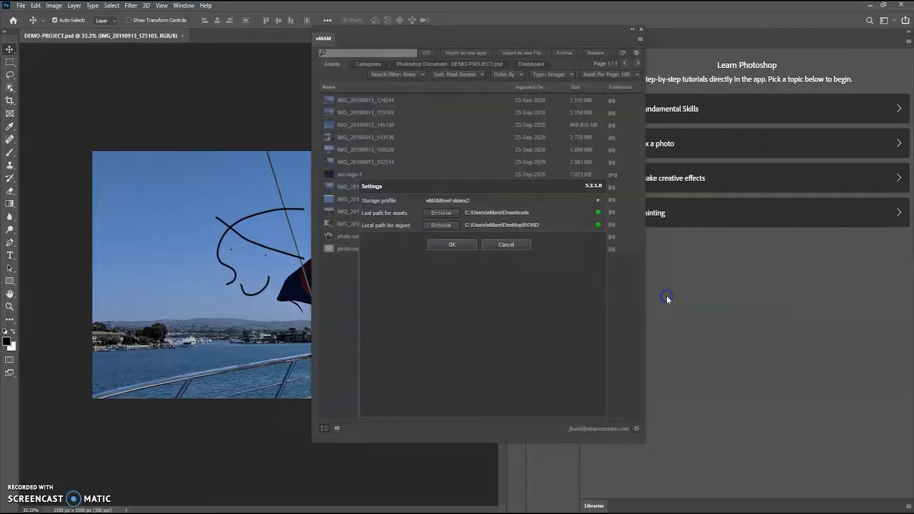
Reselect the current personal folder on the Desktop as the eMAM local path for export.
click(444, 225)
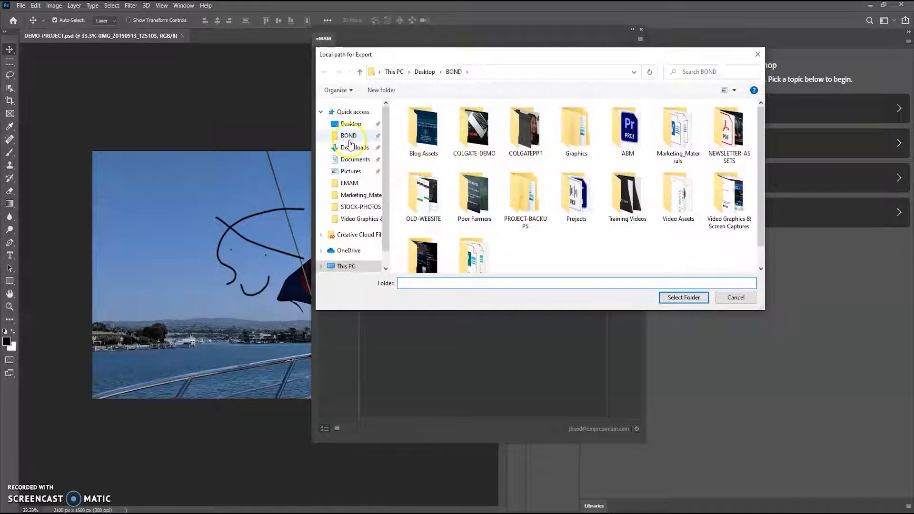
click(353, 137)
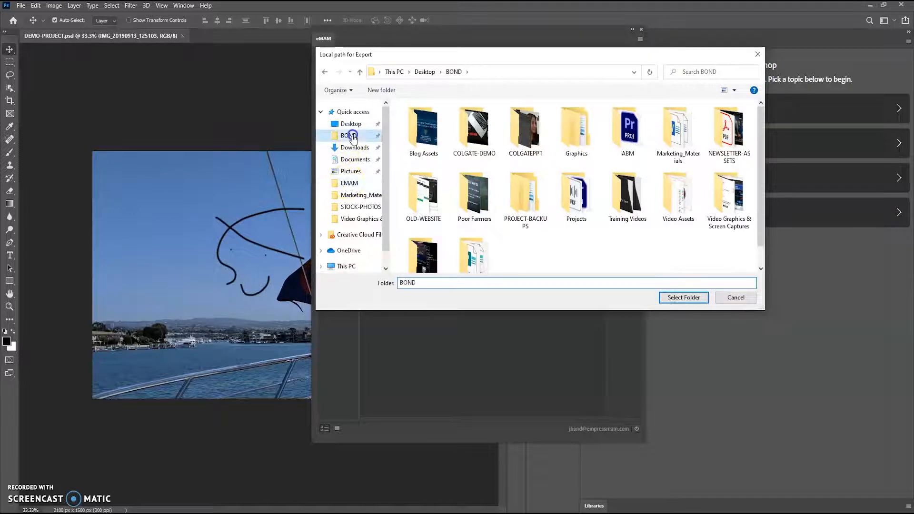
click(665, 296)
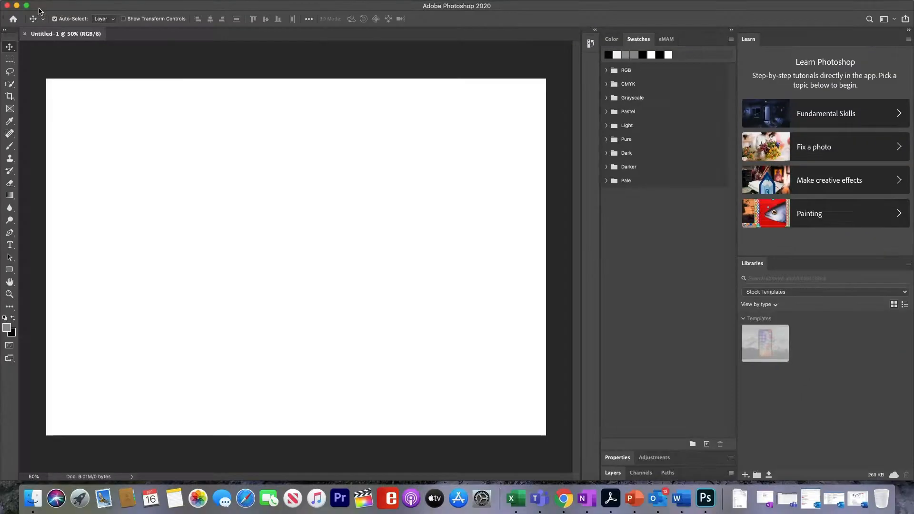
Import the NordicStar asset from eMAM as a new file.
click(667, 40)
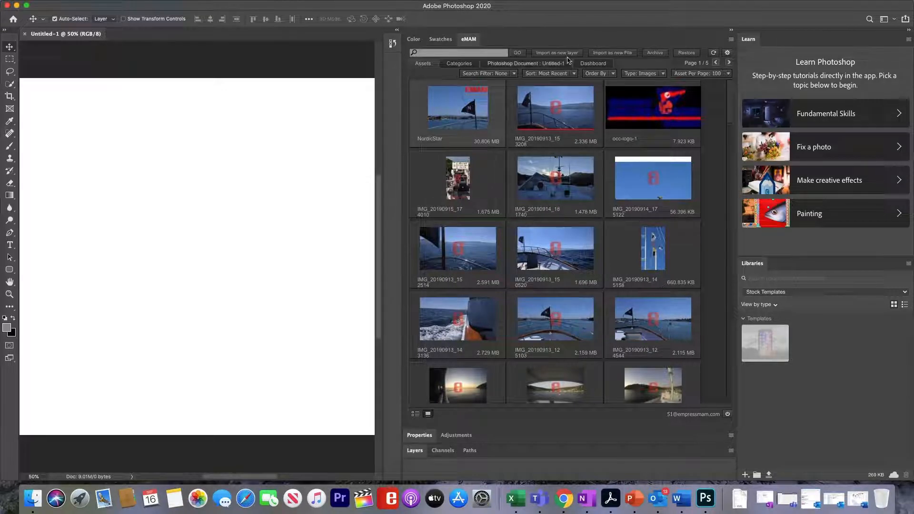
click(609, 53)
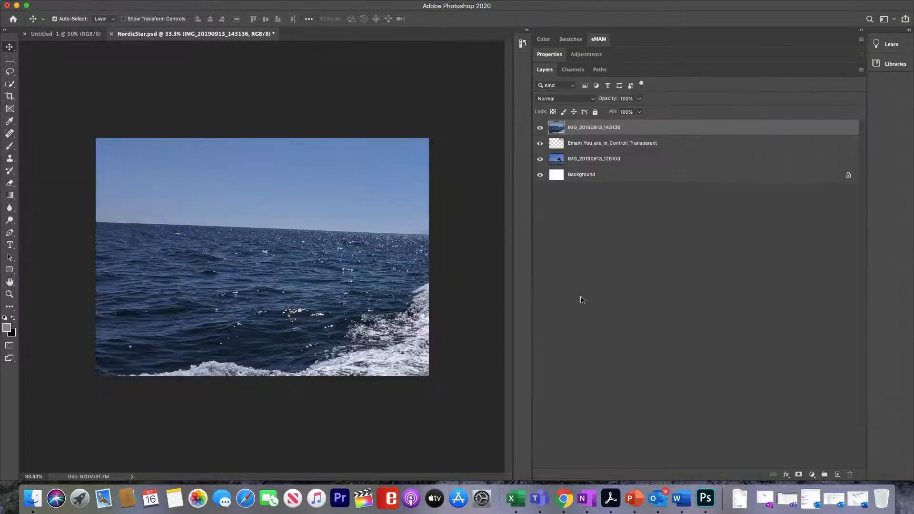
Scale the IMG_20190913_143136 layer to about 24% and place it in the upper-left corner of the canvas.
key(super+t)
drag(96, 138, 376, 349)
drag(435, 375, 125, 251)
drag(396, 356, 235, 266)
drag(172, 233, 180, 190)
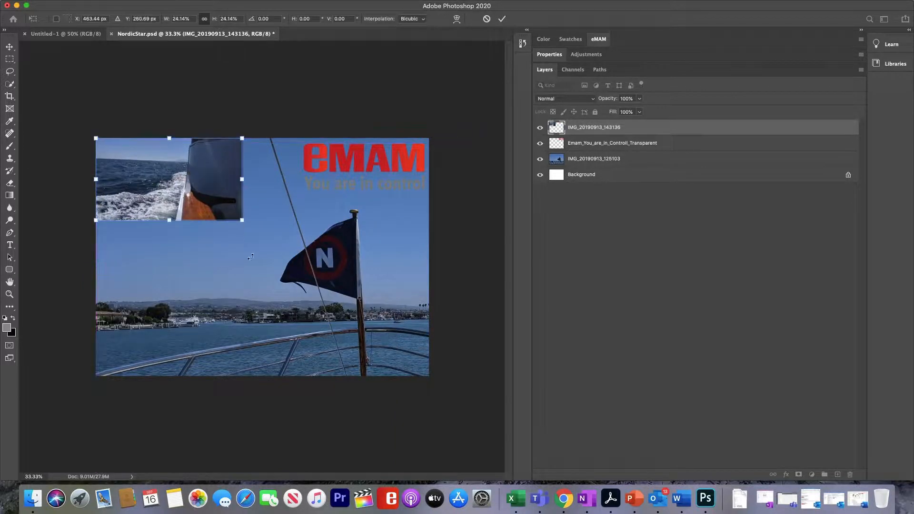
key(Return)
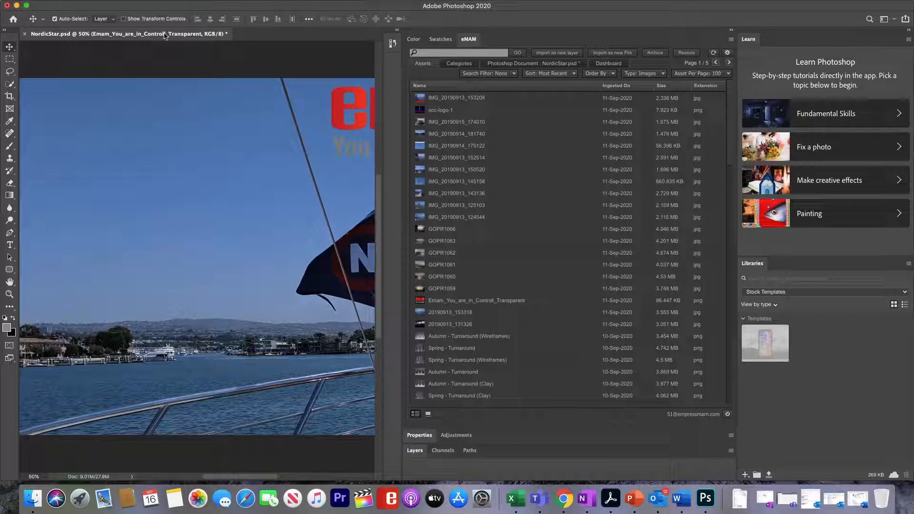
Save the NordicStar.psd document in Photoshop.
click(76, 5)
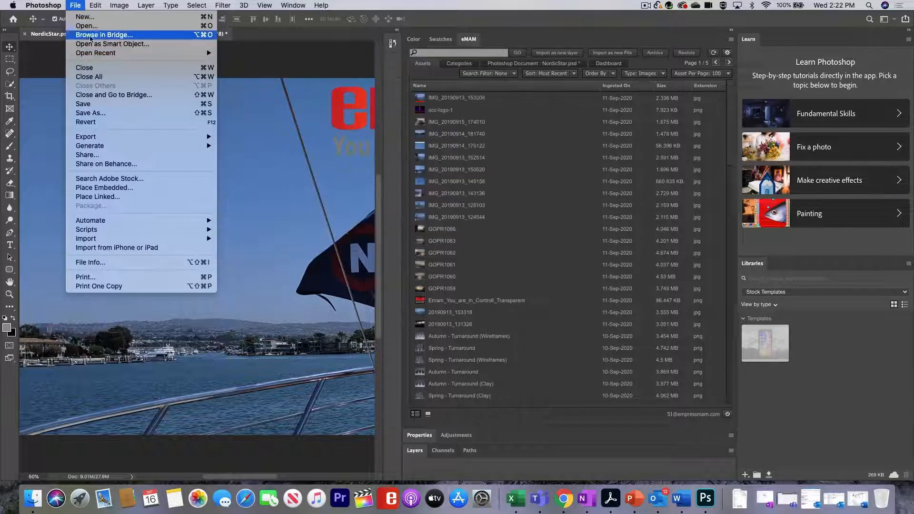
click(83, 104)
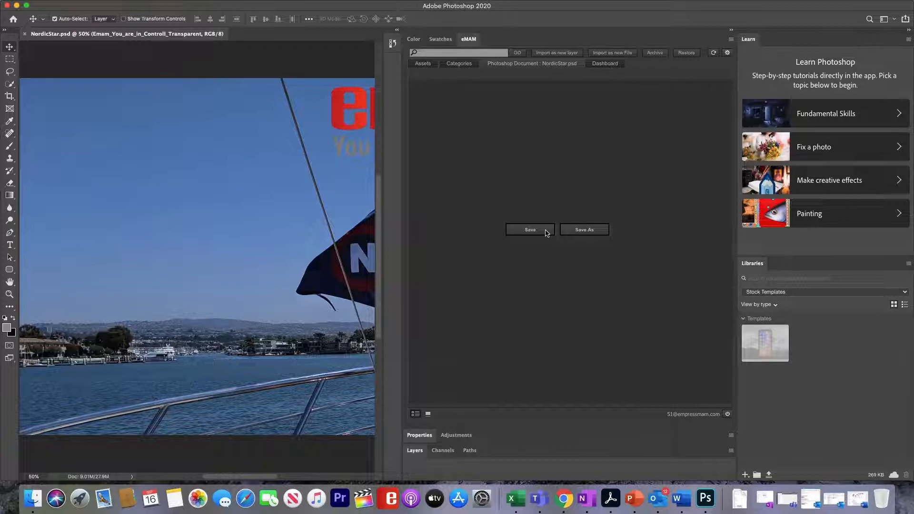
Start saving NordicStar.psd to eMAM and assign it to the Project A category.
click(546, 233)
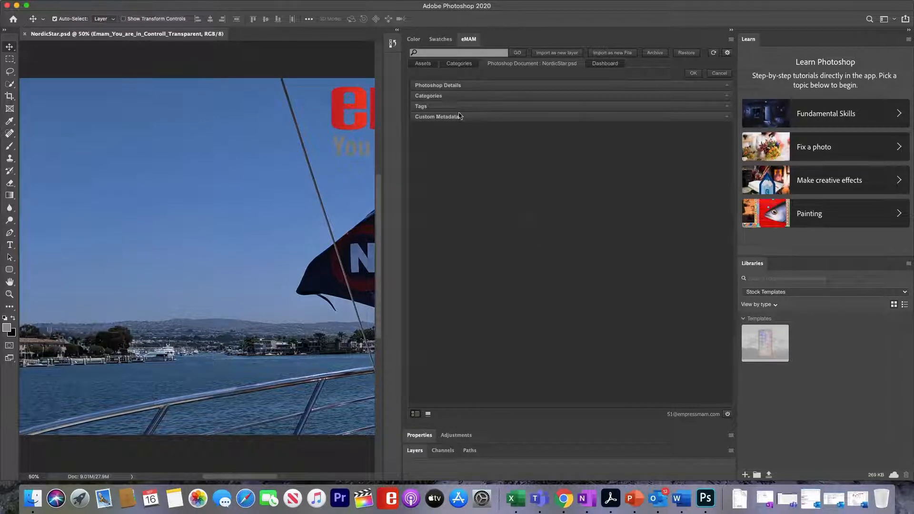
click(443, 87)
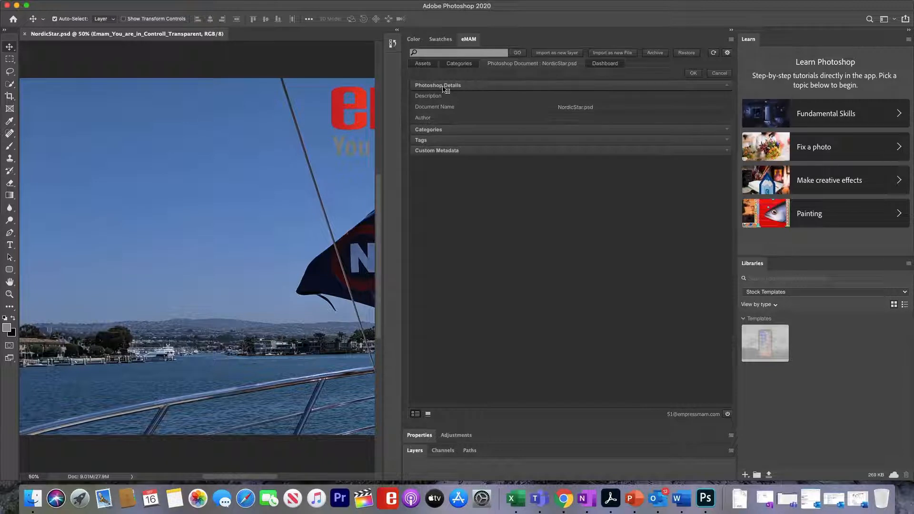
click(443, 86)
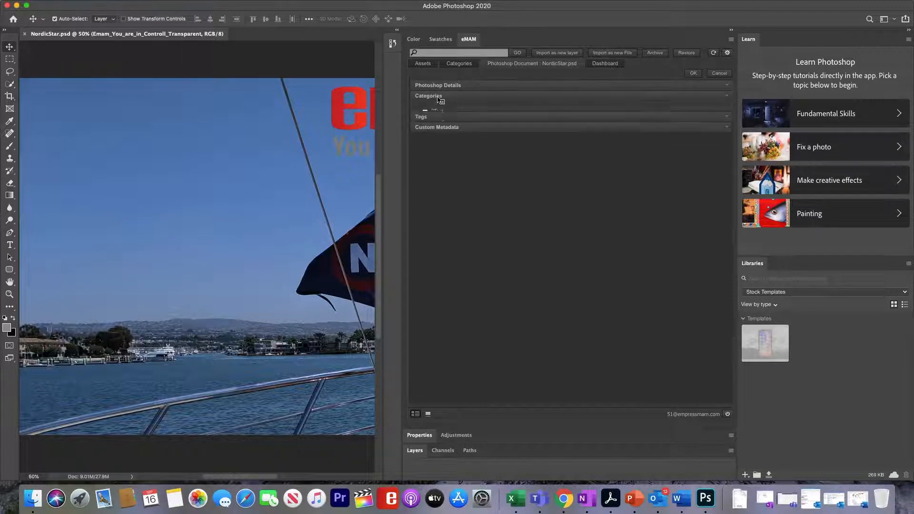
click(439, 98)
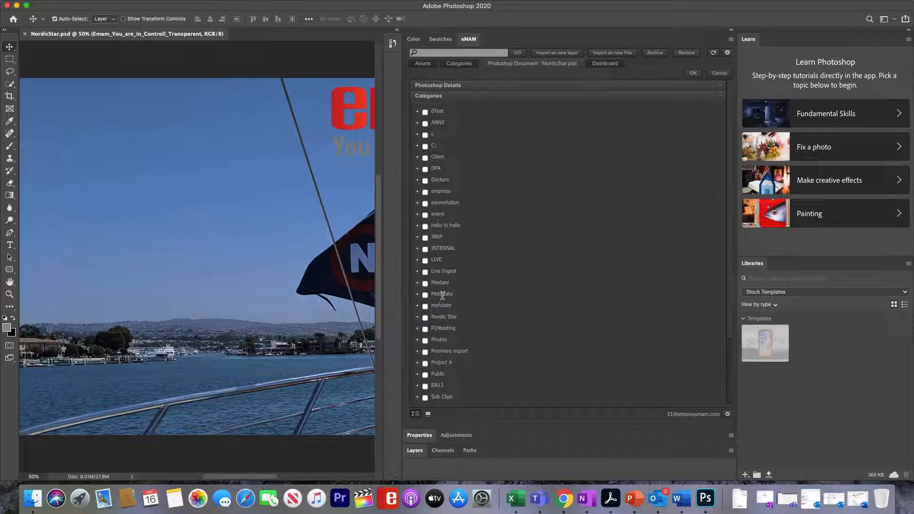
click(426, 364)
click(432, 96)
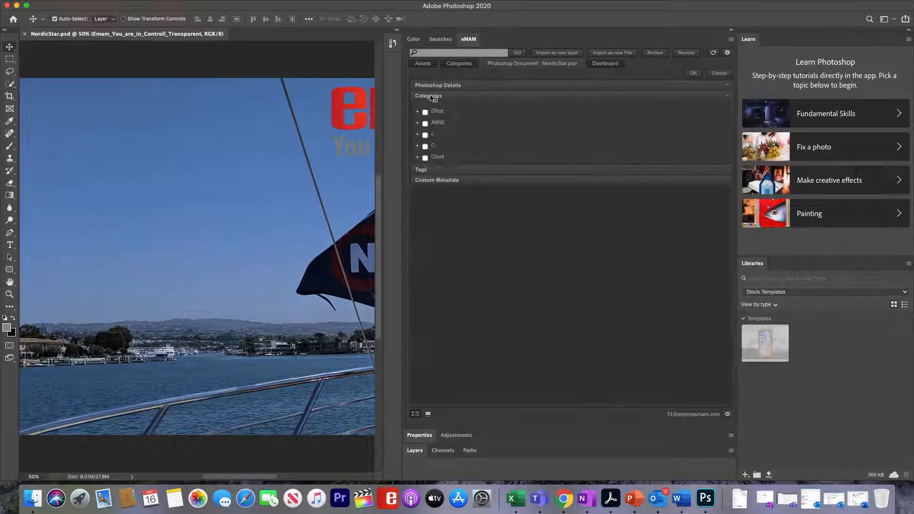
Check the available tags, choose Admin as the custom metadata set, and submit the document's save to eMAM.
click(427, 108)
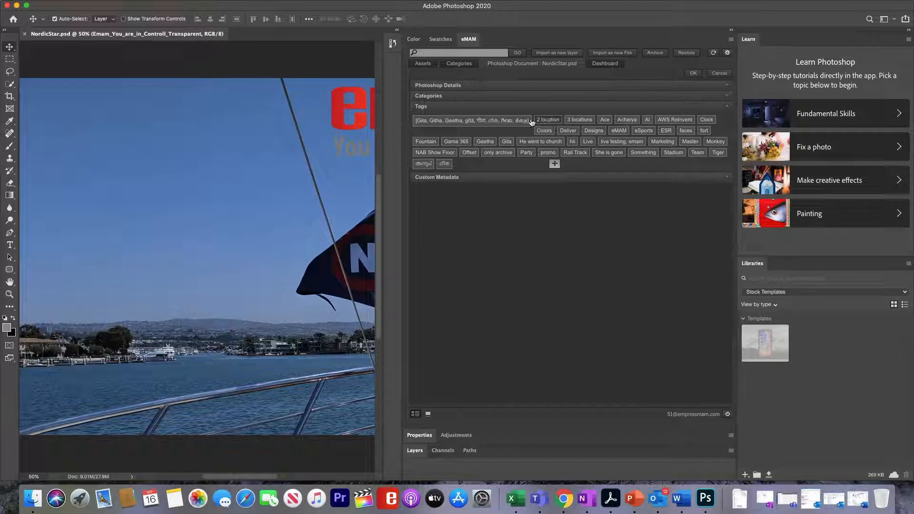
click(427, 106)
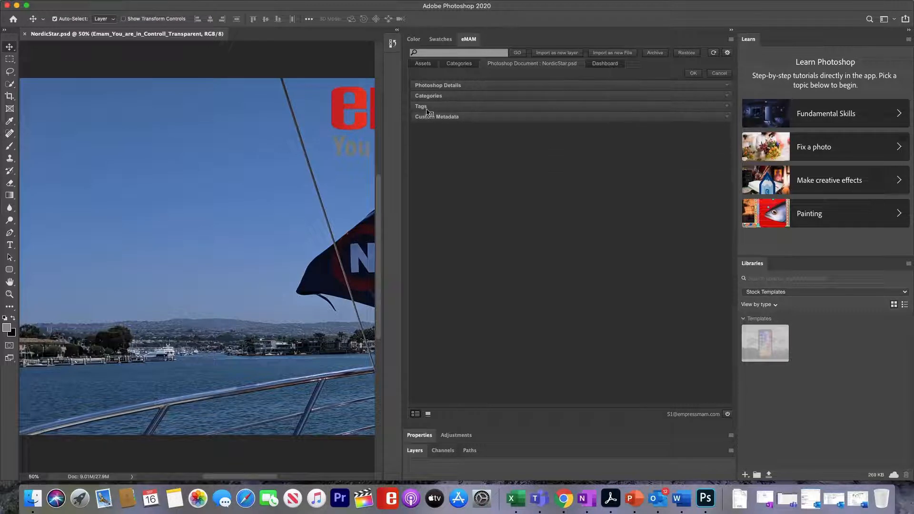
click(429, 117)
click(468, 128)
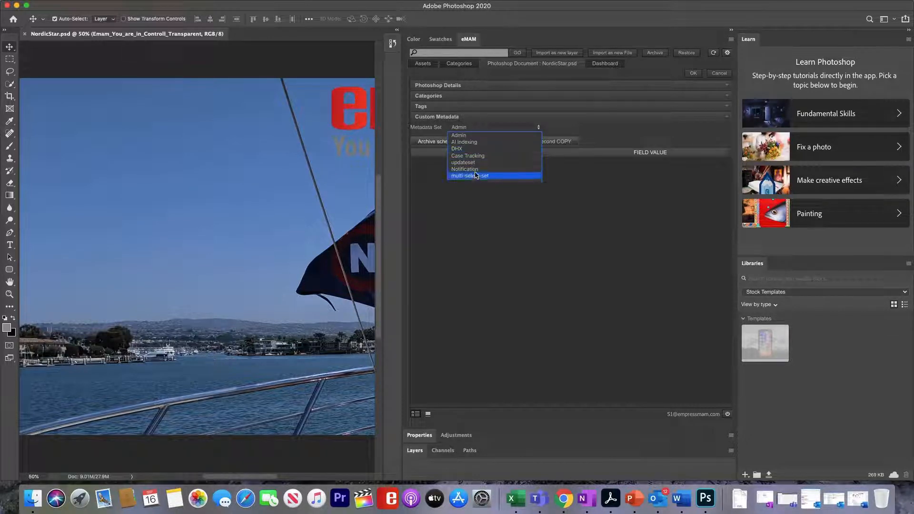
click(476, 135)
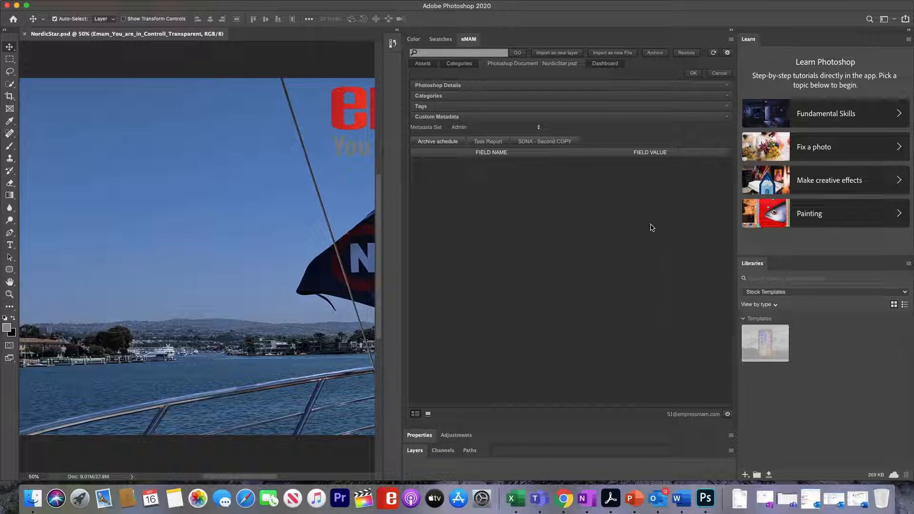
click(694, 73)
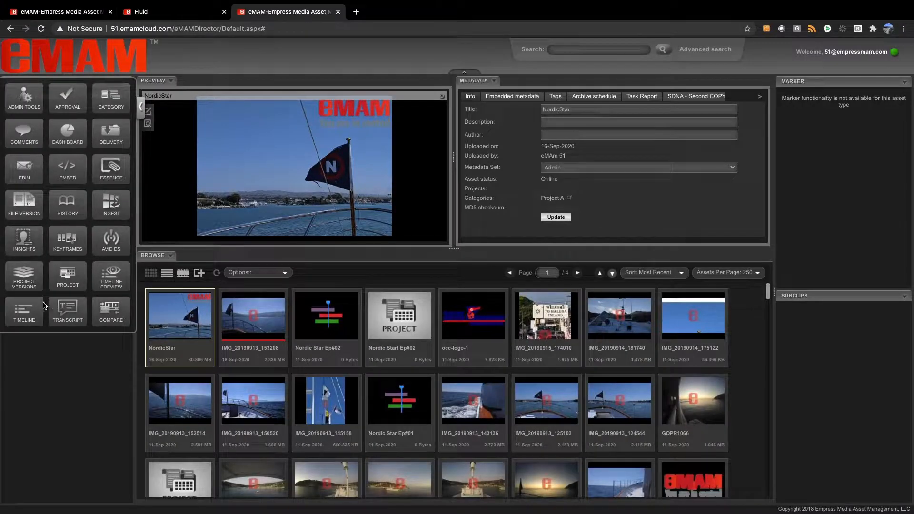
In the eMAM Director web client, add the File Version widget beside Metadata for the NordicStar asset.
drag(25, 205, 544, 90)
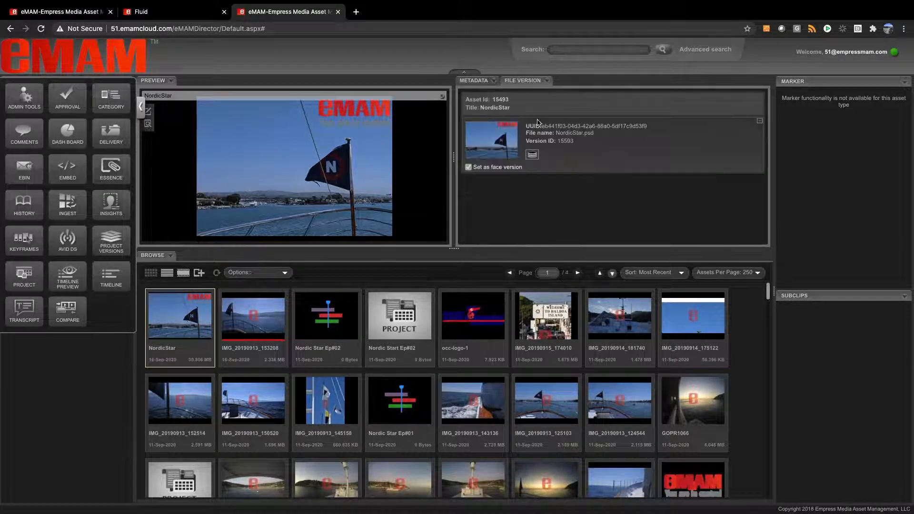